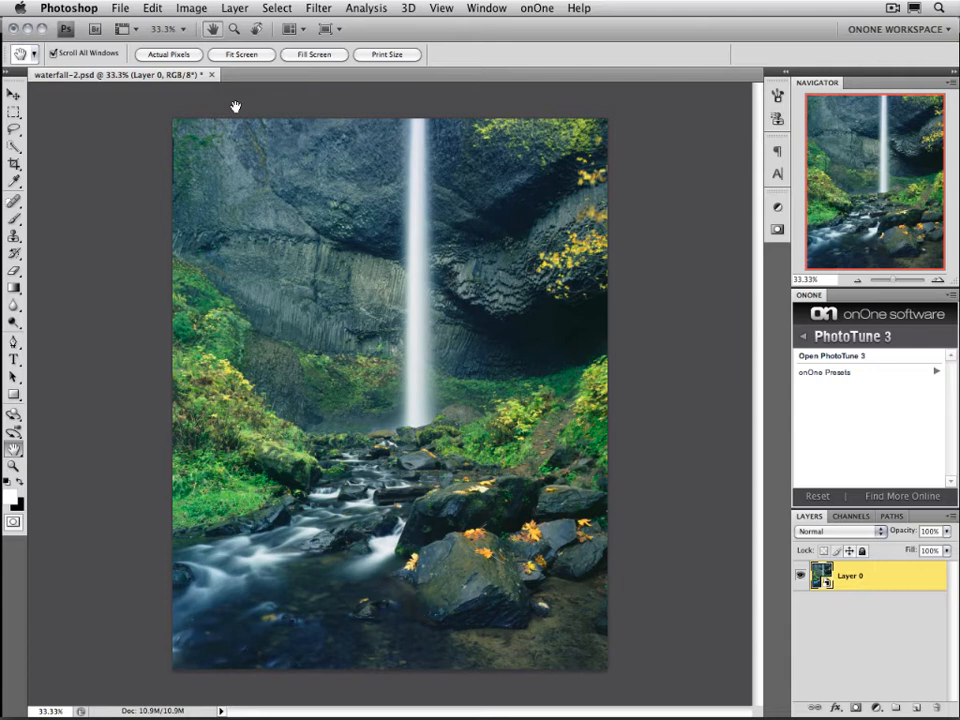
# Step: Apply the Vivid Landscape preset to the waterfall layer with PhotoTune 3 as a smart filter
pyautogui.click(116, 8)
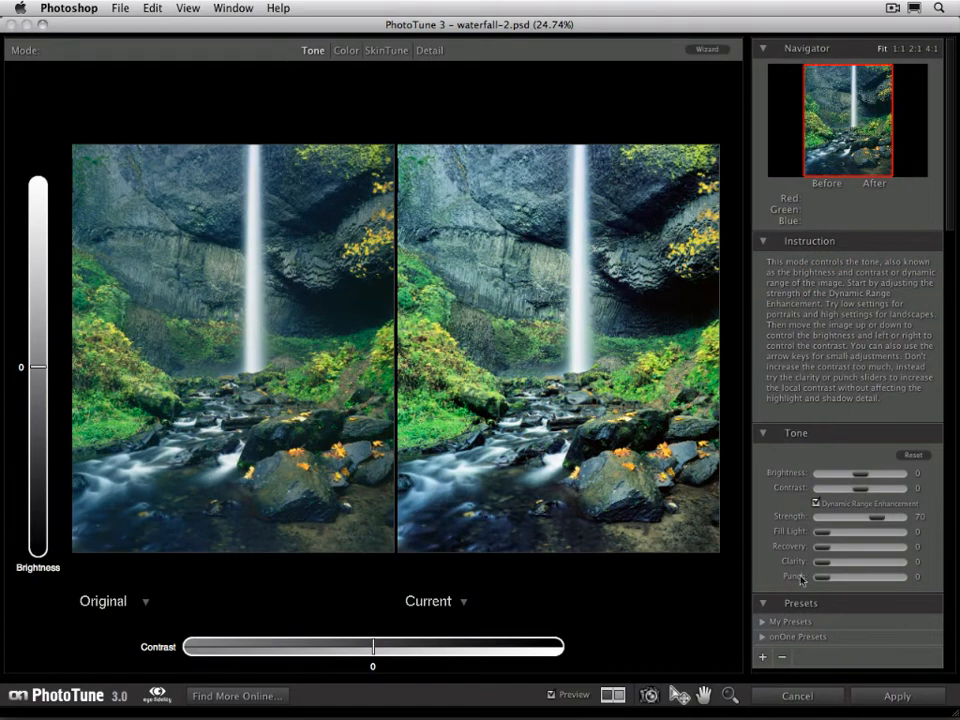
pyautogui.click(762, 637)
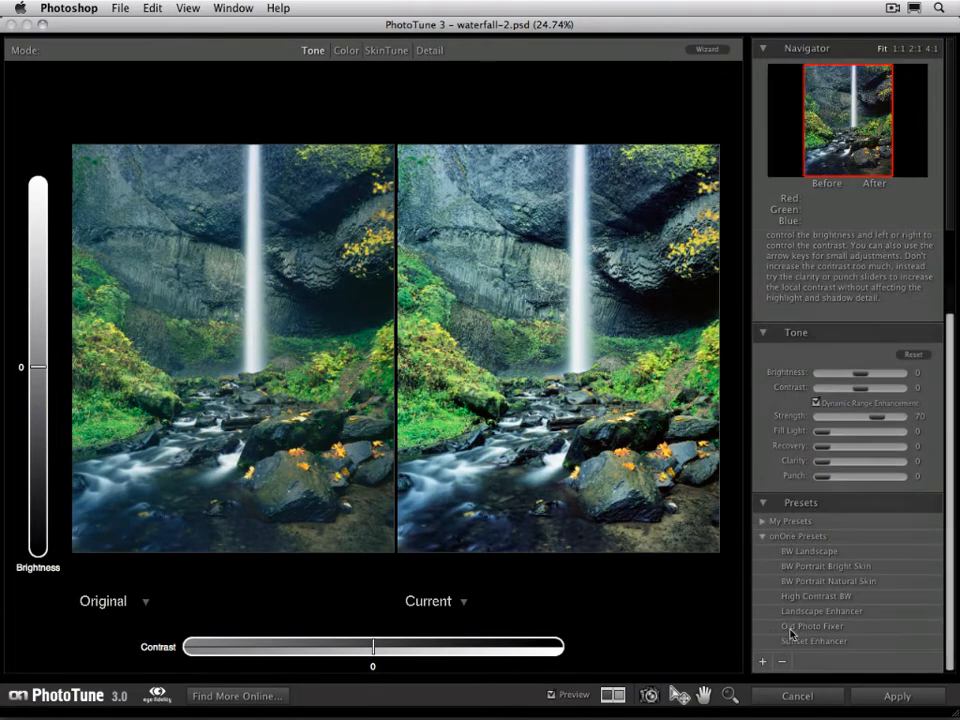
pyautogui.click(763, 521)
pyautogui.click(802, 537)
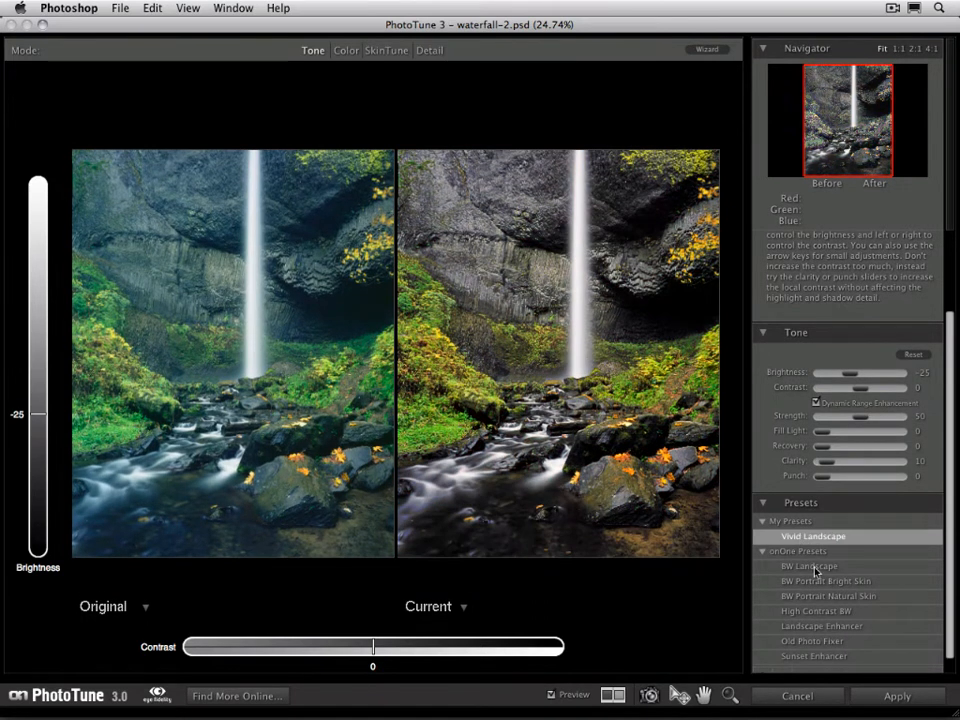
pyautogui.click(897, 700)
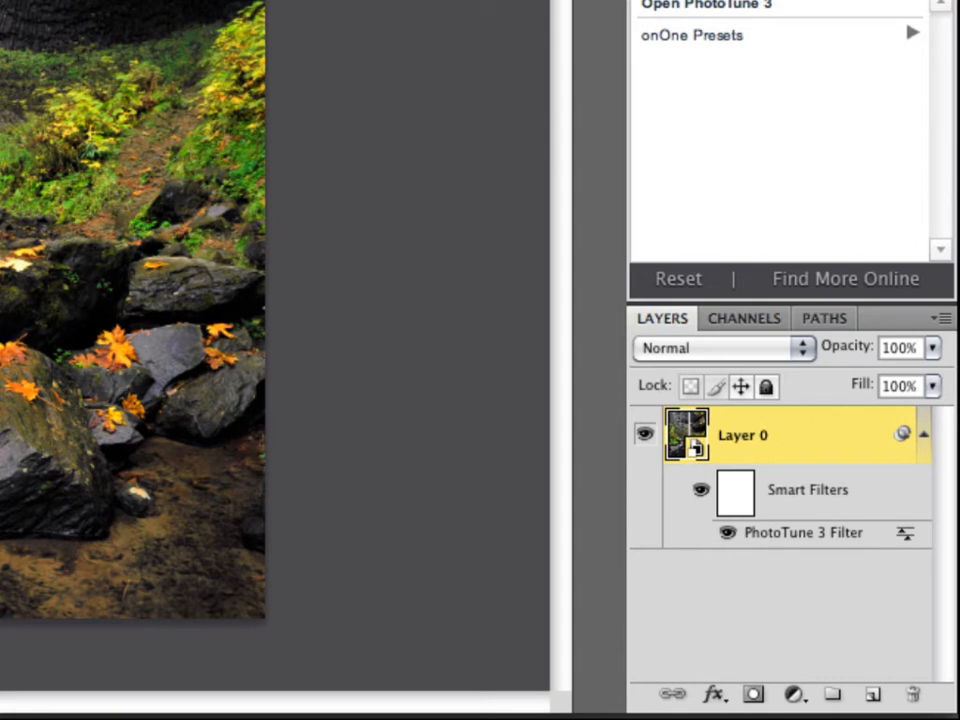
# Step: Paint the smart filter mask black over the cliff area with a 400 brush, and undo the painting
pyautogui.click(734, 494)
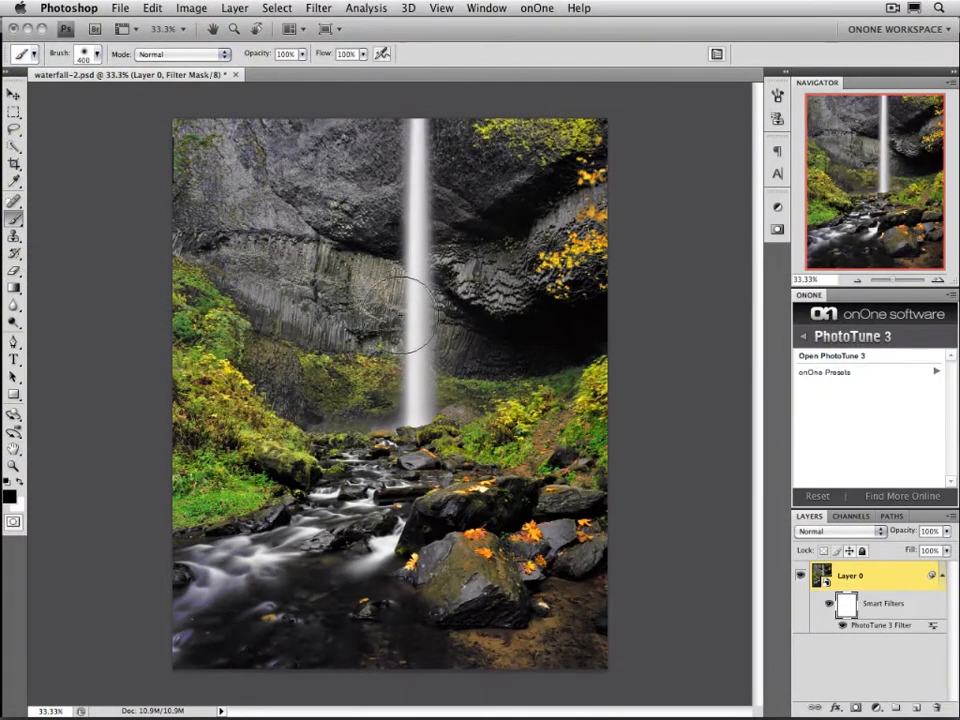
pyautogui.moveTo(405, 311)
pyautogui.mouseDown()
pyautogui.moveTo(300, 240)
pyautogui.moveTo(200, 200)
pyautogui.moveTo(300, 200)
pyautogui.moveTo(220, 150)
pyautogui.mouseUp()
pyautogui.moveTo(246, 190)
pyautogui.mouseDown()
pyautogui.moveTo(250, 135)
pyautogui.moveTo(243, 117)
pyautogui.moveTo(216, 110)
pyautogui.moveTo(219, 232)
pyautogui.moveTo(407, 321)
pyautogui.moveTo(574, 332)
pyautogui.moveTo(568, 289)
pyautogui.moveTo(420, 270)
pyautogui.moveTo(389, 201)
pyautogui.moveTo(426, 104)
pyautogui.moveTo(470, 160)
pyautogui.moveTo(280, 202)
pyautogui.mouseUp()
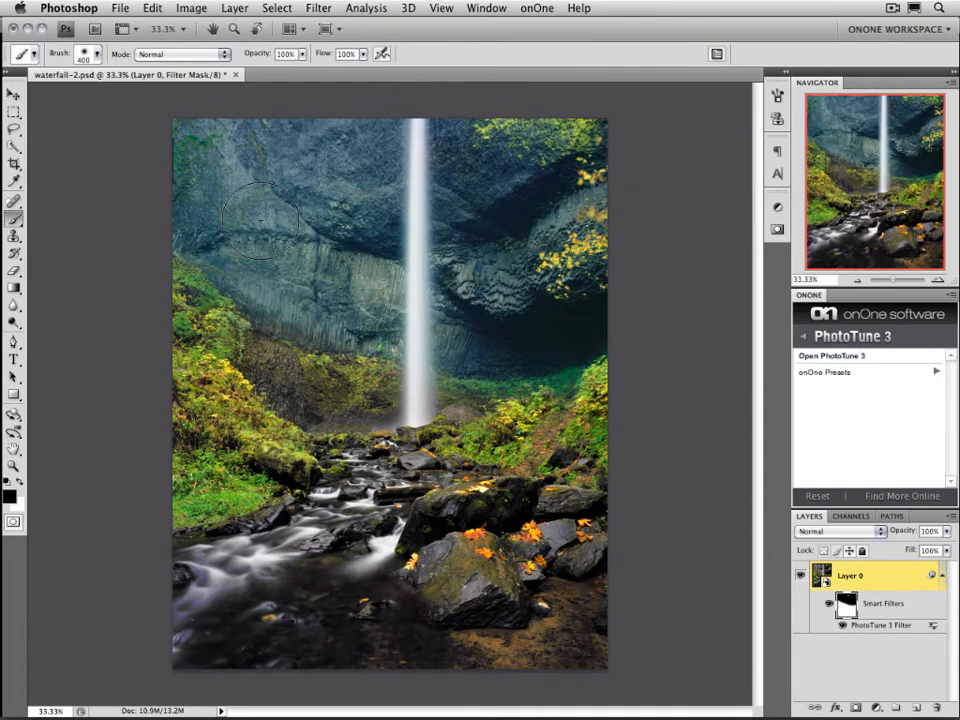
pyautogui.press('super+z')
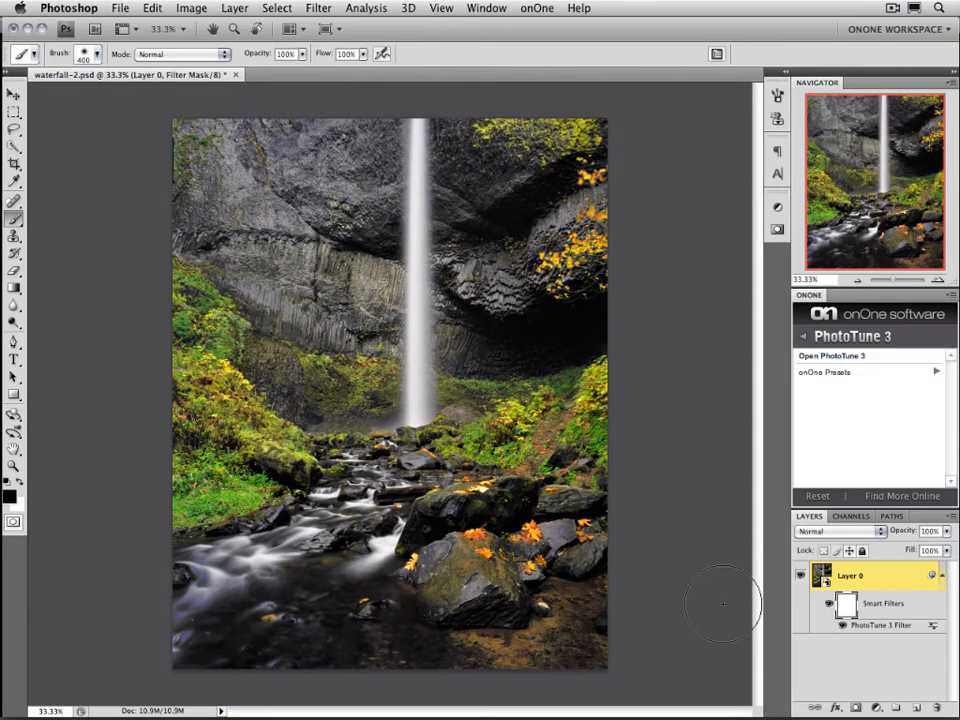
# Step: Reopen the PhotoTune 3 smart filter and apply the BW Landscape preset with brightness -12 and contrast -1
pyautogui.doubleClick(882, 627)
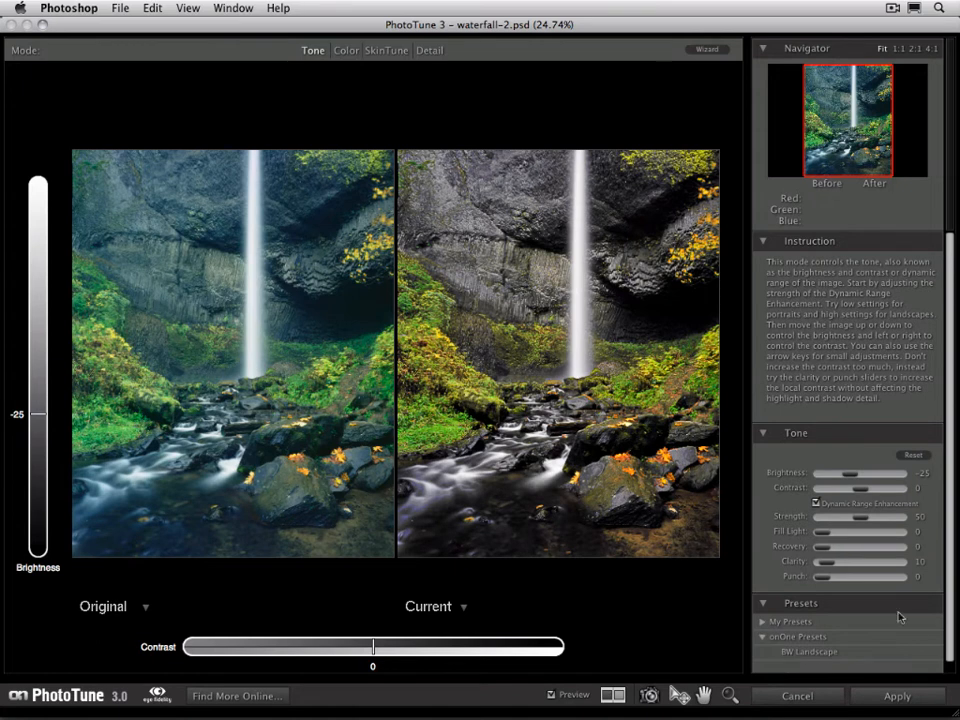
pyautogui.click(768, 636)
pyautogui.scroll(-1, 786, 590)
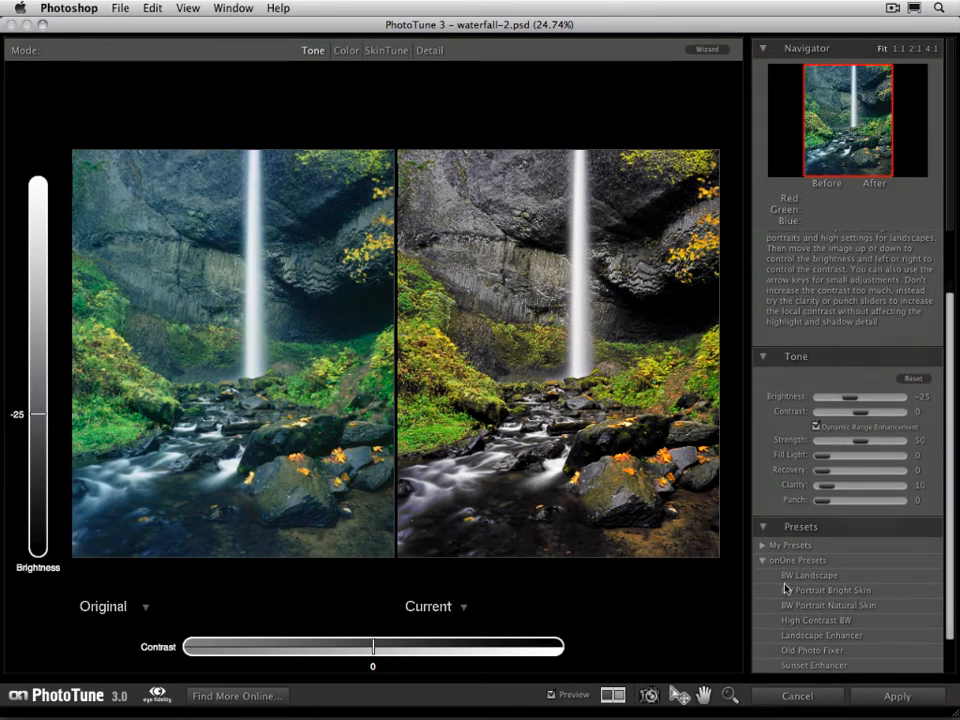
pyautogui.click(793, 577)
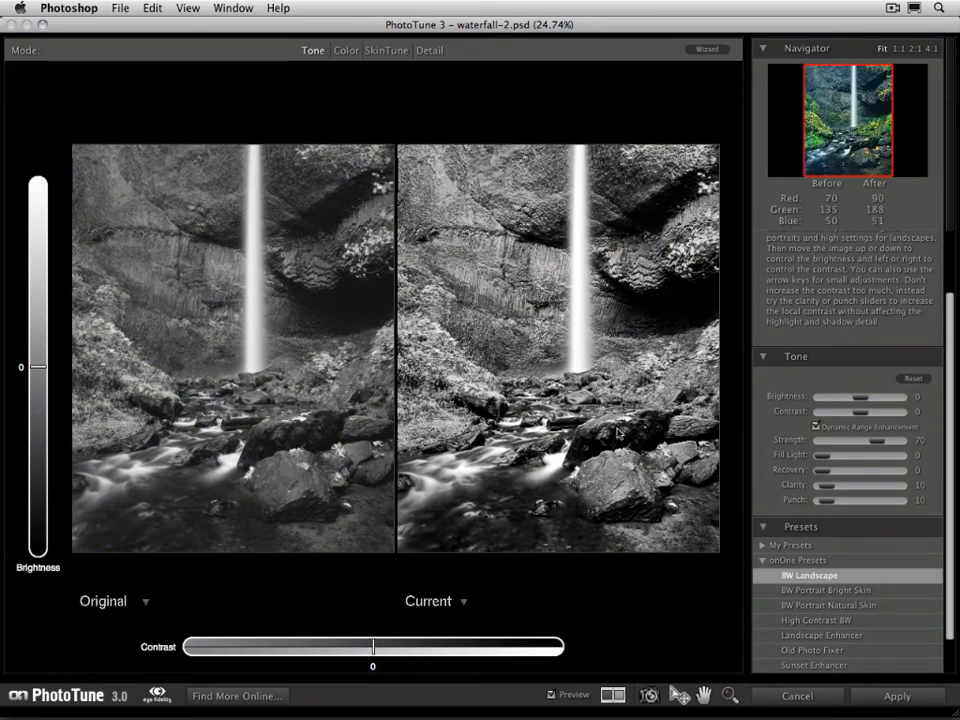
pyautogui.moveTo(618, 433)
pyautogui.mouseDown()
pyautogui.moveTo(617, 448)
pyautogui.moveTo(619, 433)
pyautogui.moveTo(613, 440)
pyautogui.mouseUp()
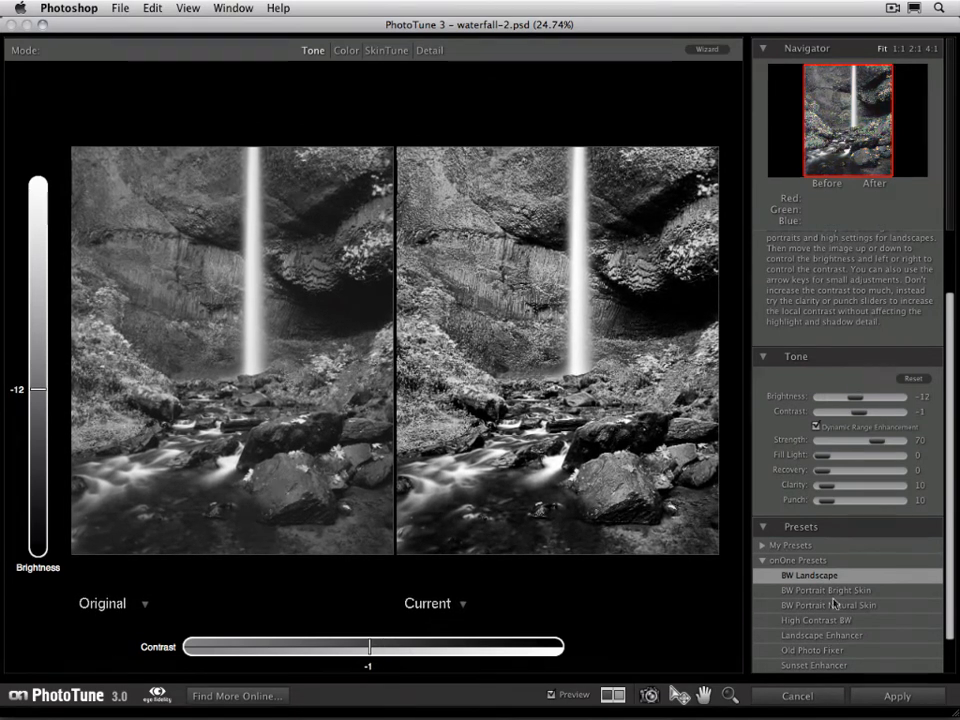
pyautogui.click(865, 696)
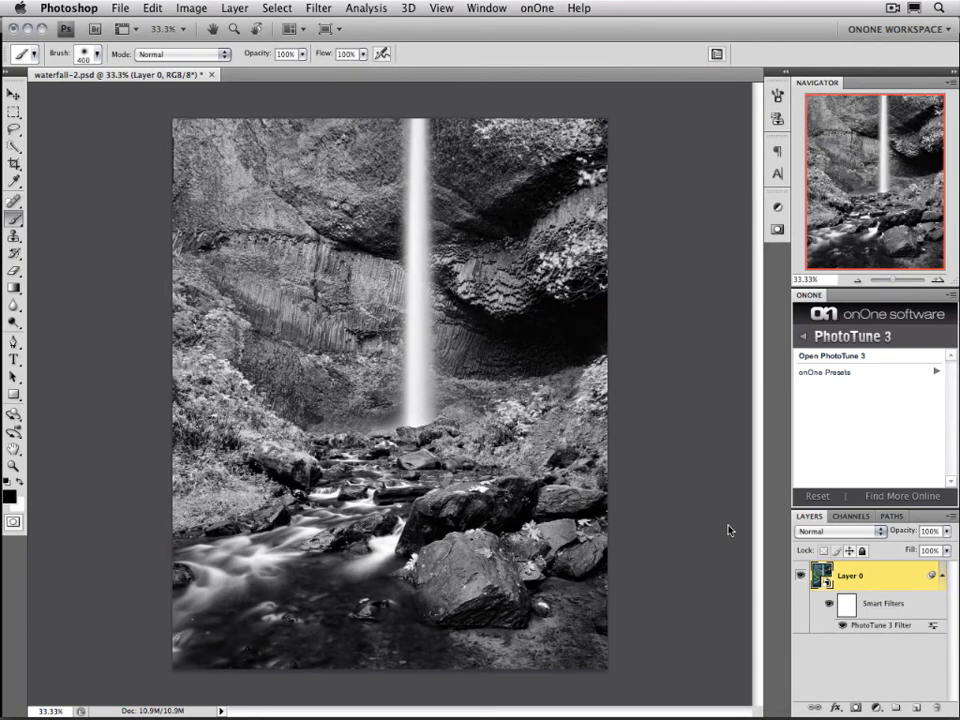
# Step: Hide the PhotoTune 3 smart filter and open the smart object's contents for editing
pyautogui.click(842, 627)
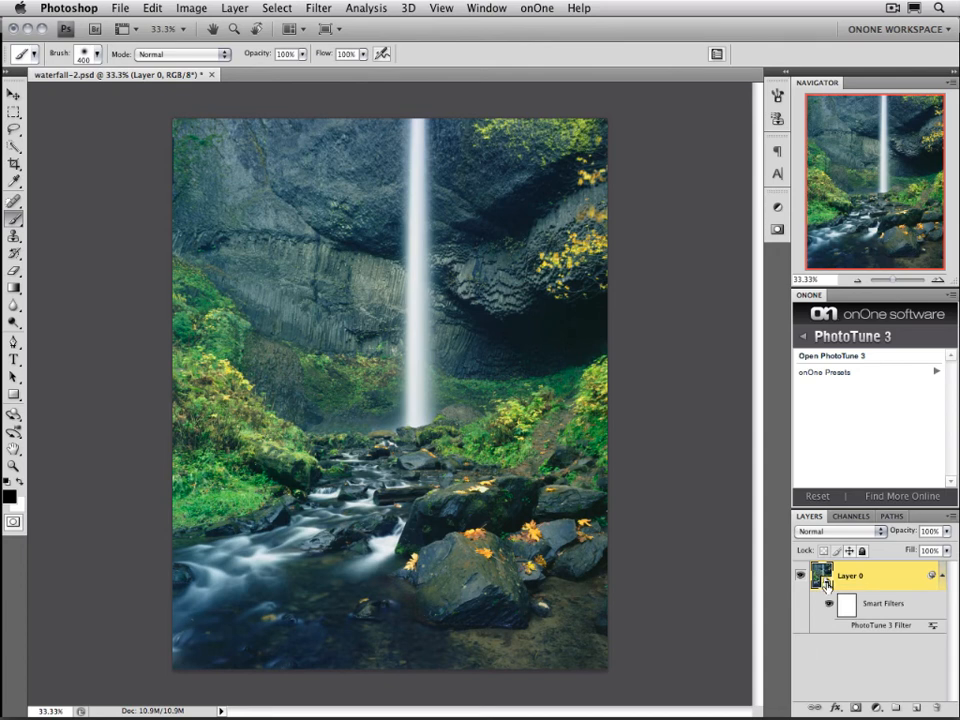
pyautogui.doubleClick(826, 586)
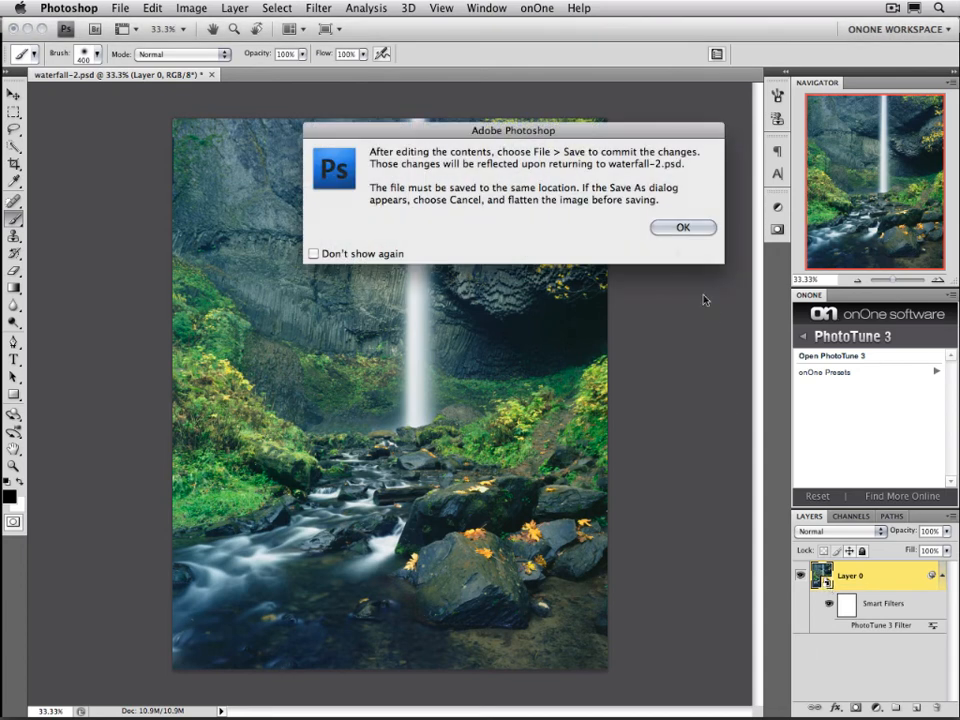
pyautogui.click(672, 238)
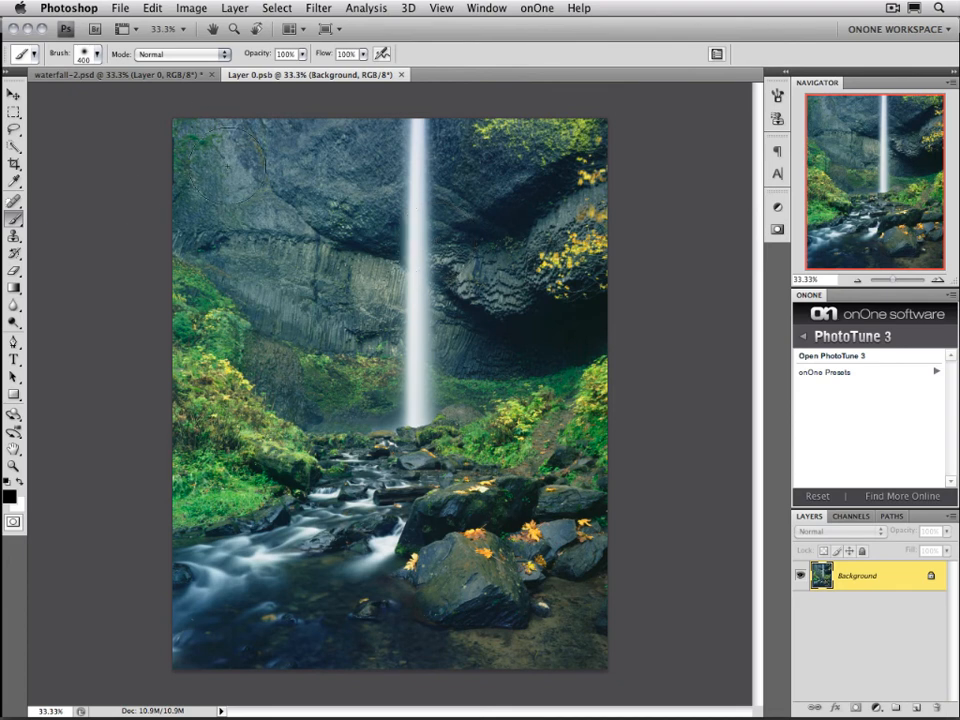
# Step: Clone extra orange leaves onto the foreground rocks with the Clone Stamp at brush sizes 150 and 100, and save the smart object's contents
pyautogui.click(18, 218)
pyautogui.click(14, 236)
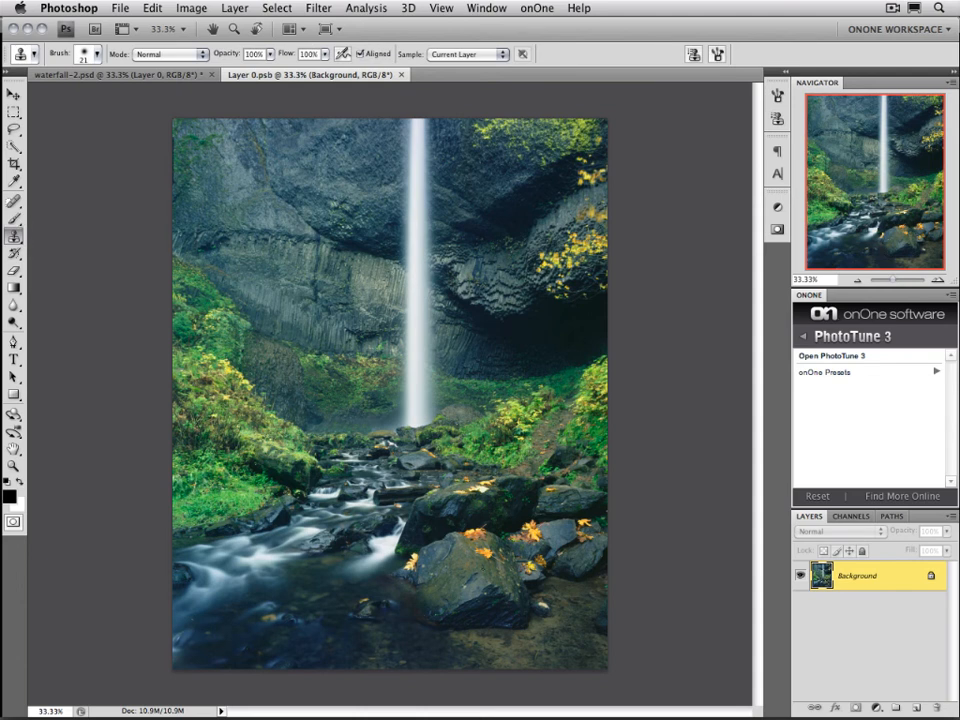
pyautogui.press(']')
pyautogui.press(']')
pyautogui.press(']')
pyautogui.press(']')
pyautogui.press(']')
pyautogui.press(']')
pyautogui.press(']')
pyautogui.press(']')
pyautogui.press(']')
pyautogui.press(']')
pyautogui.press(']')
pyautogui.press(']')
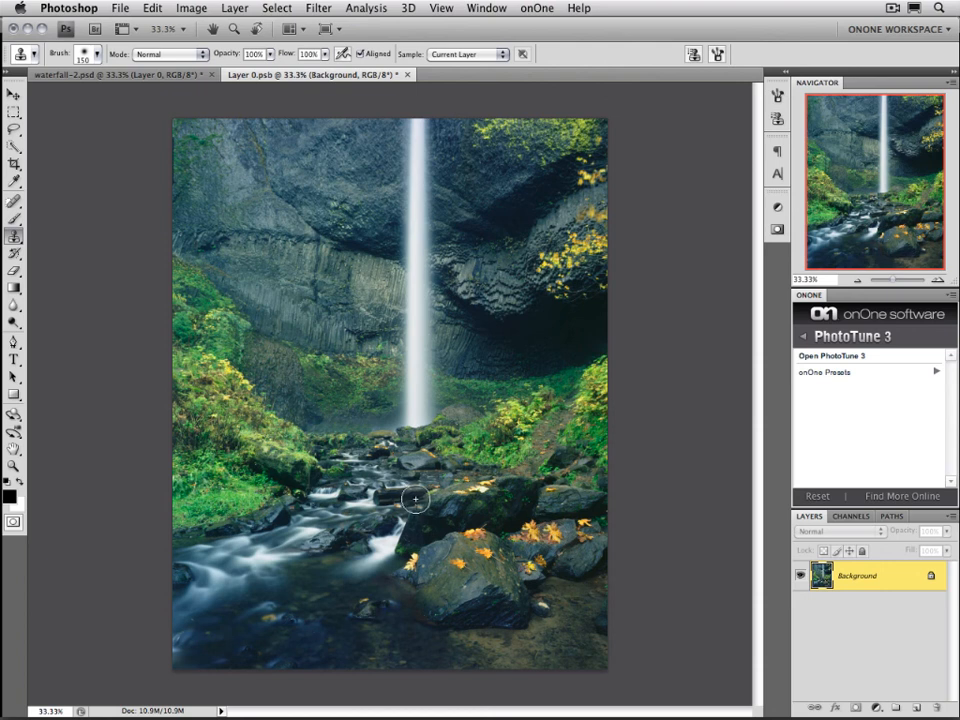
pyautogui.press('[')
pyautogui.press('[')
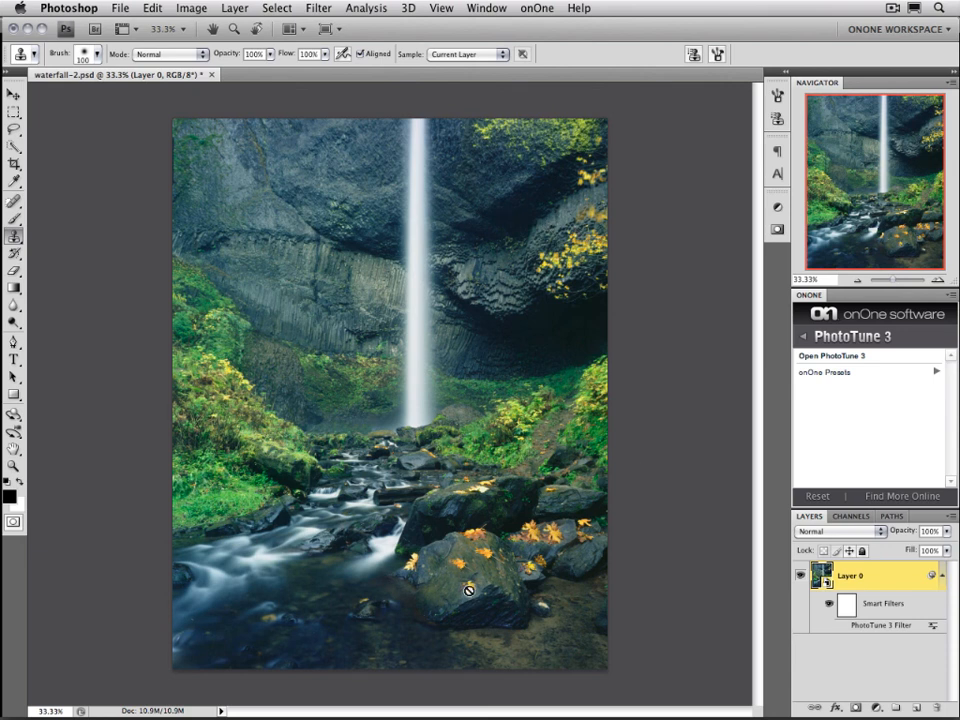
# Step: Turn the PhotoTune 3 smart filter on Layer 0 back on
pyautogui.click(845, 625)
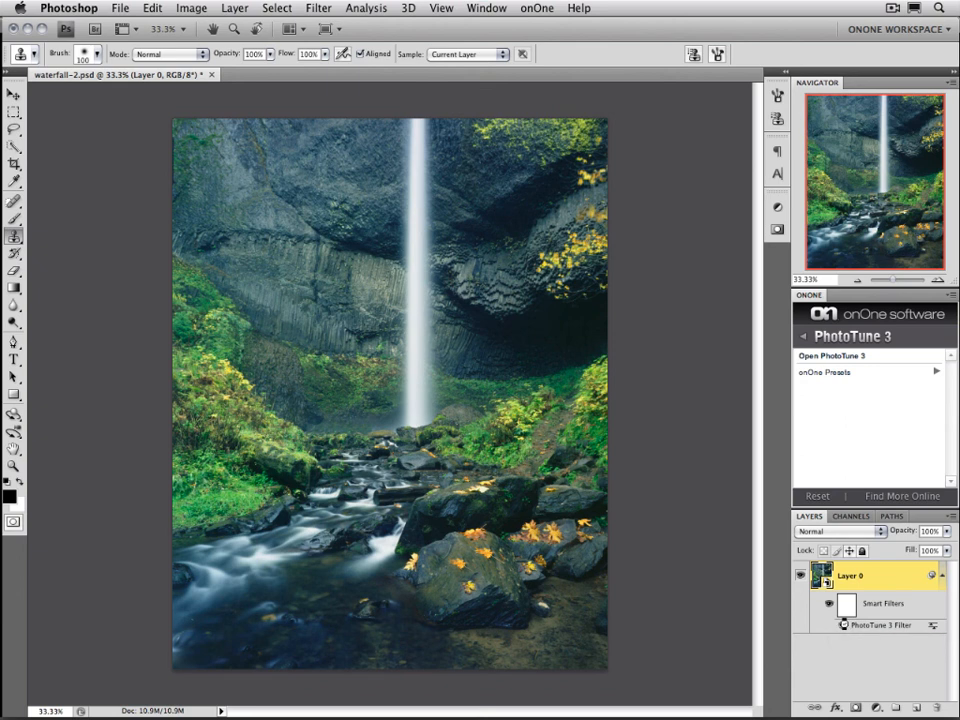